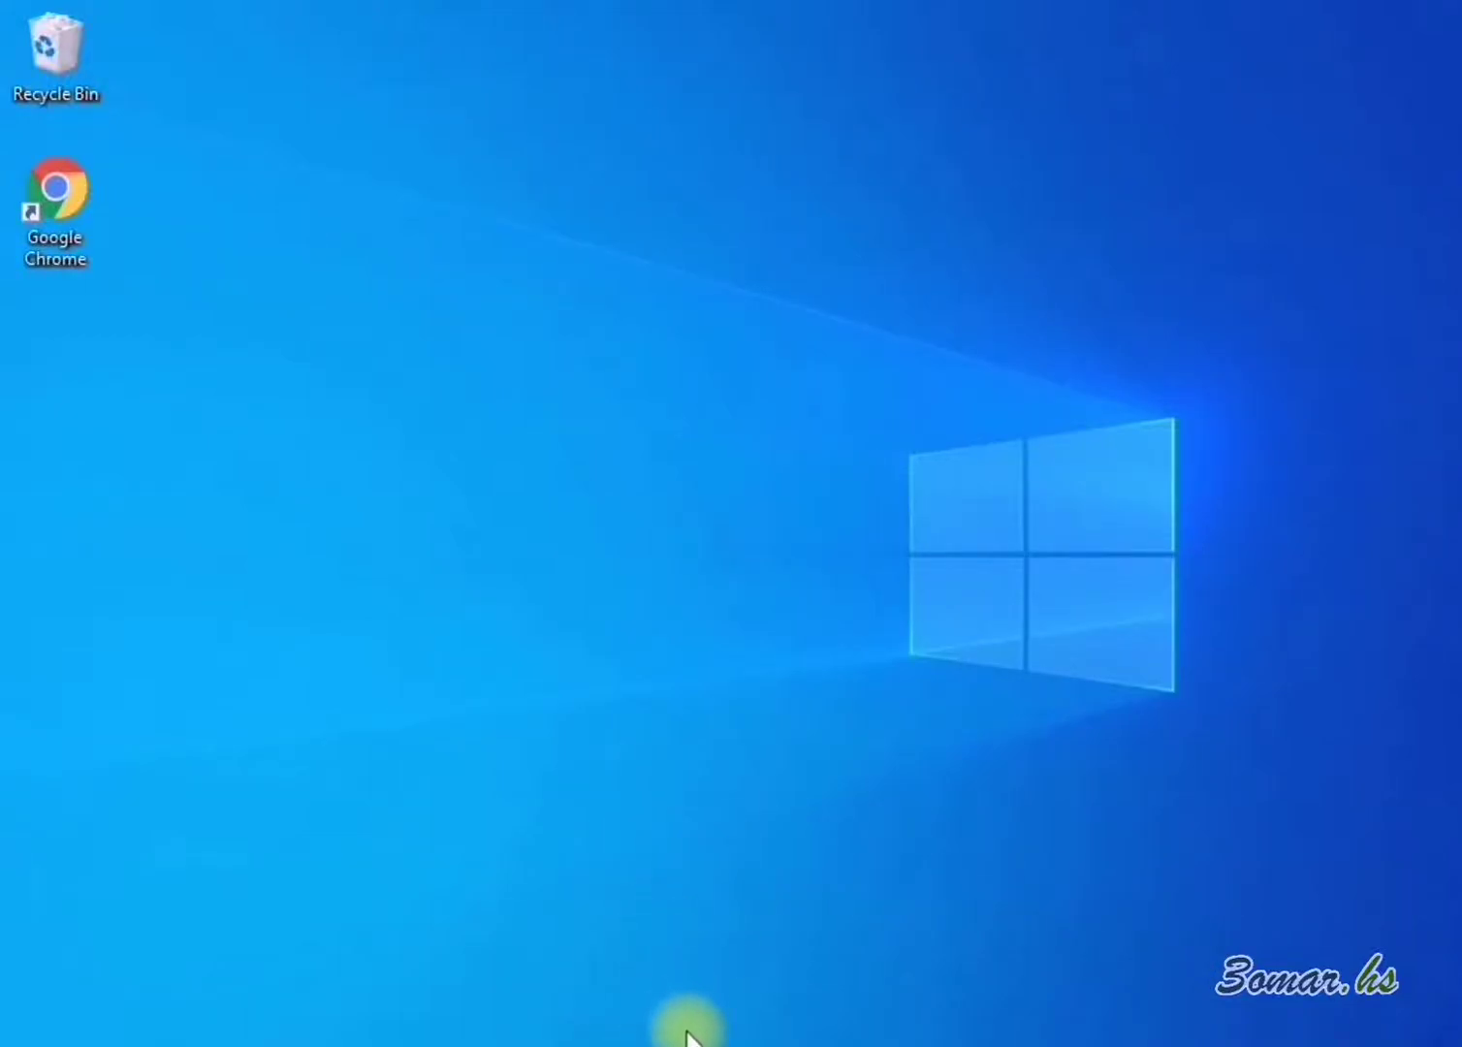
Step: Reach the Windows downloads section of the official python.org site
click(686, 1038)
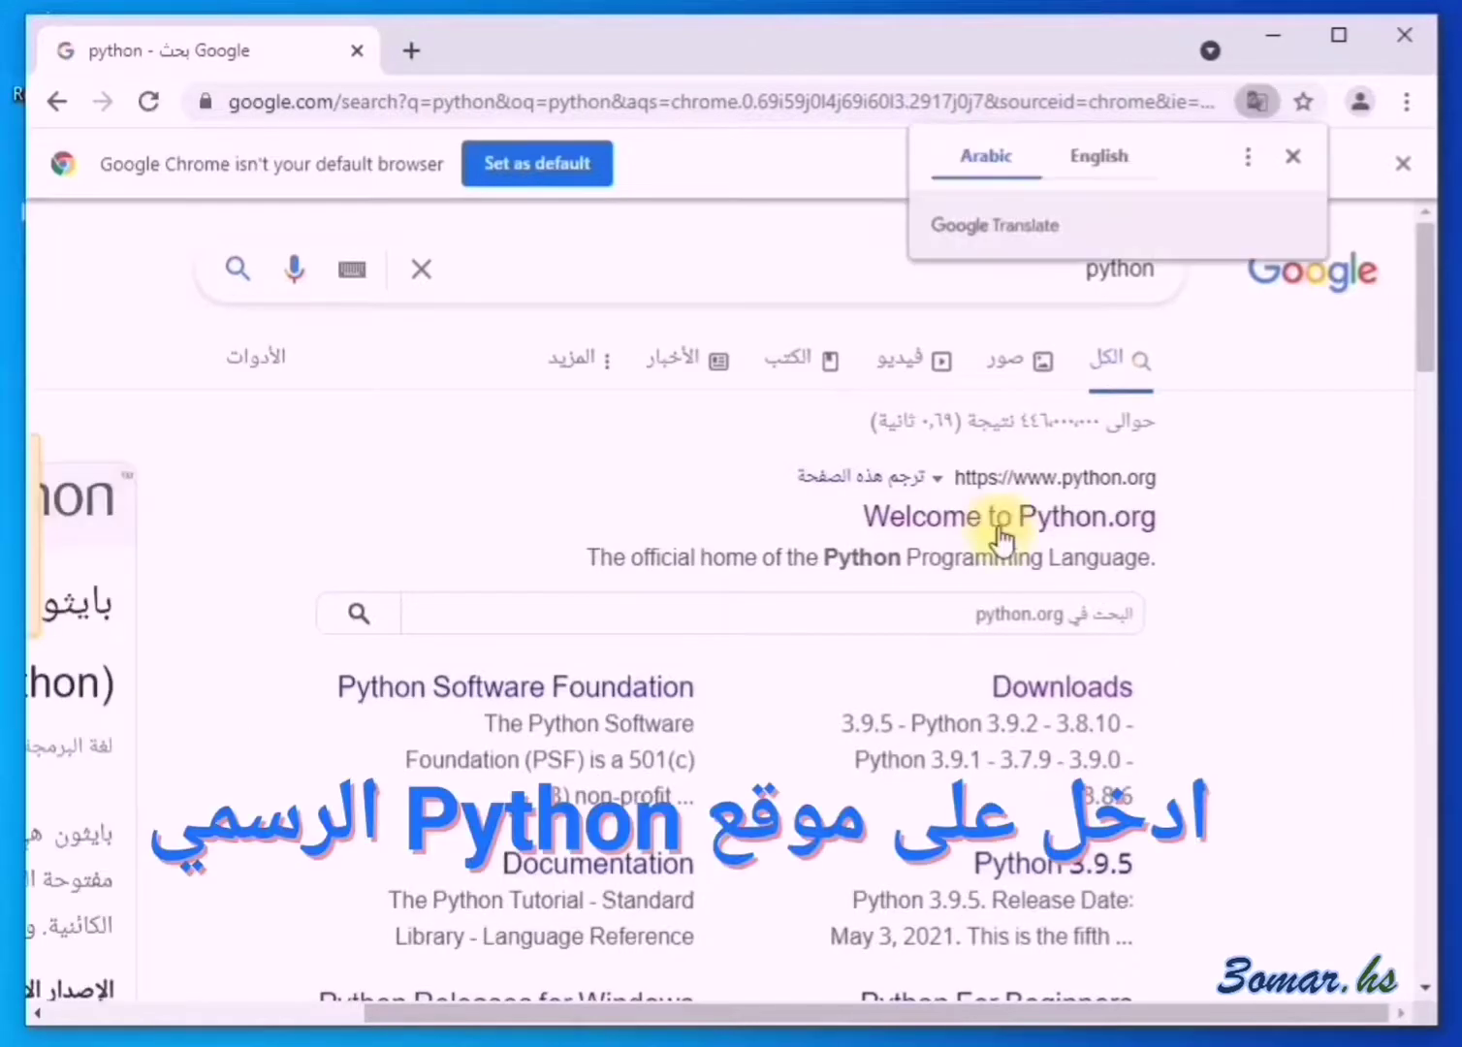
click(1000, 536)
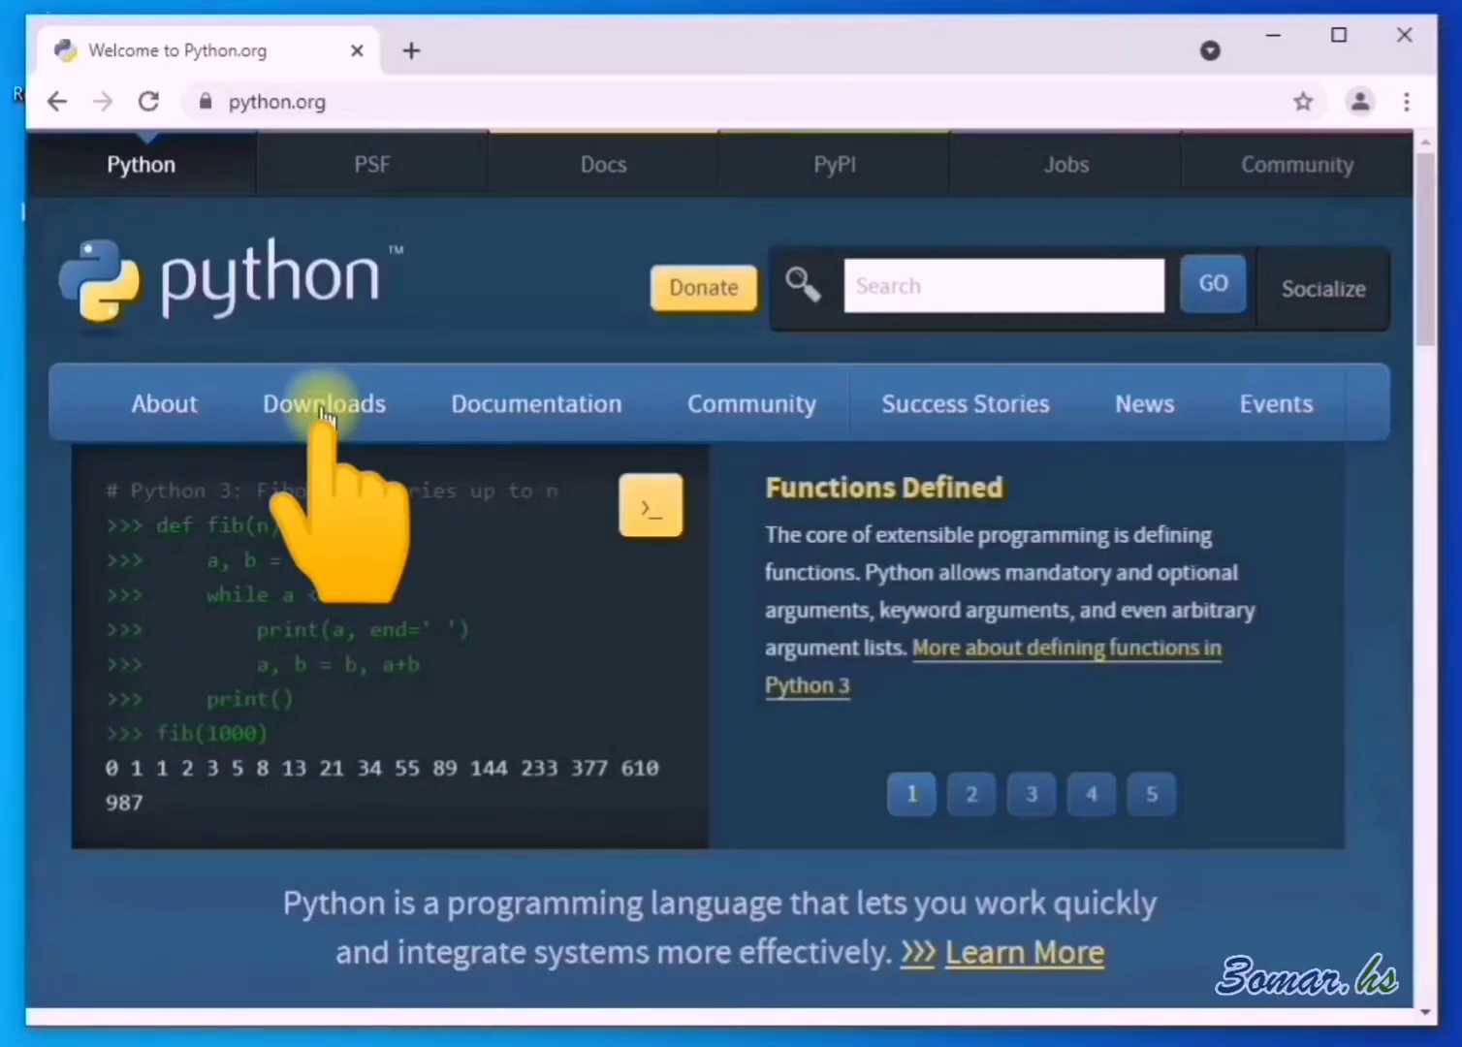
click(324, 407)
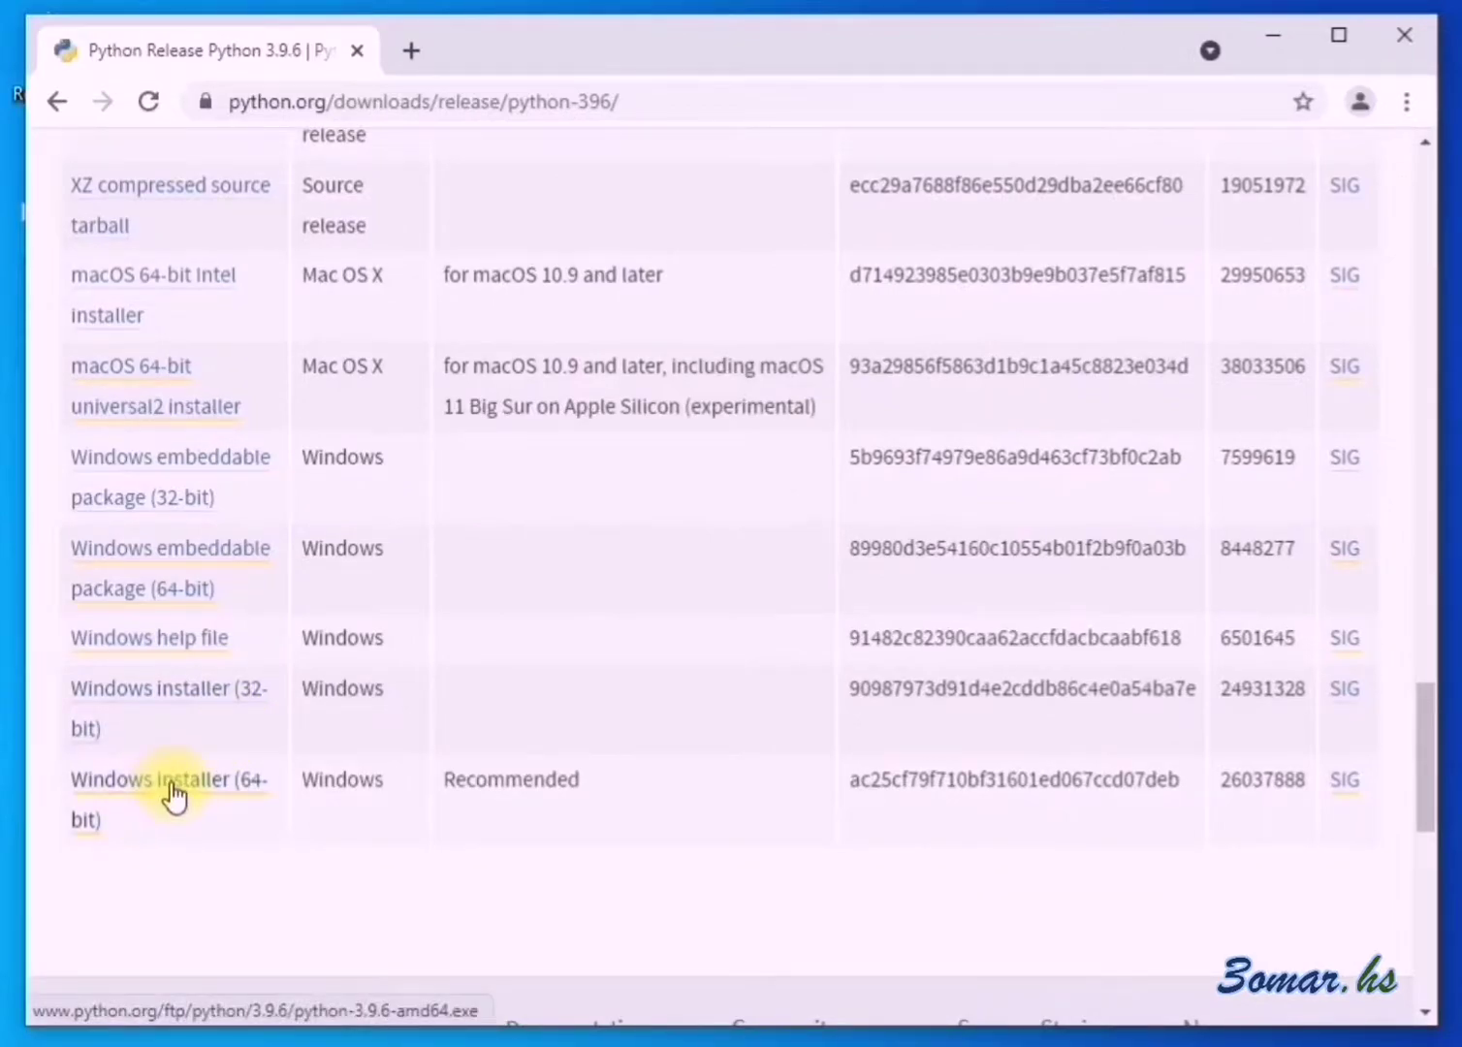
Step: Download the Python 3.9.6 Windows installer (64-bit) and close the browser
click(171, 794)
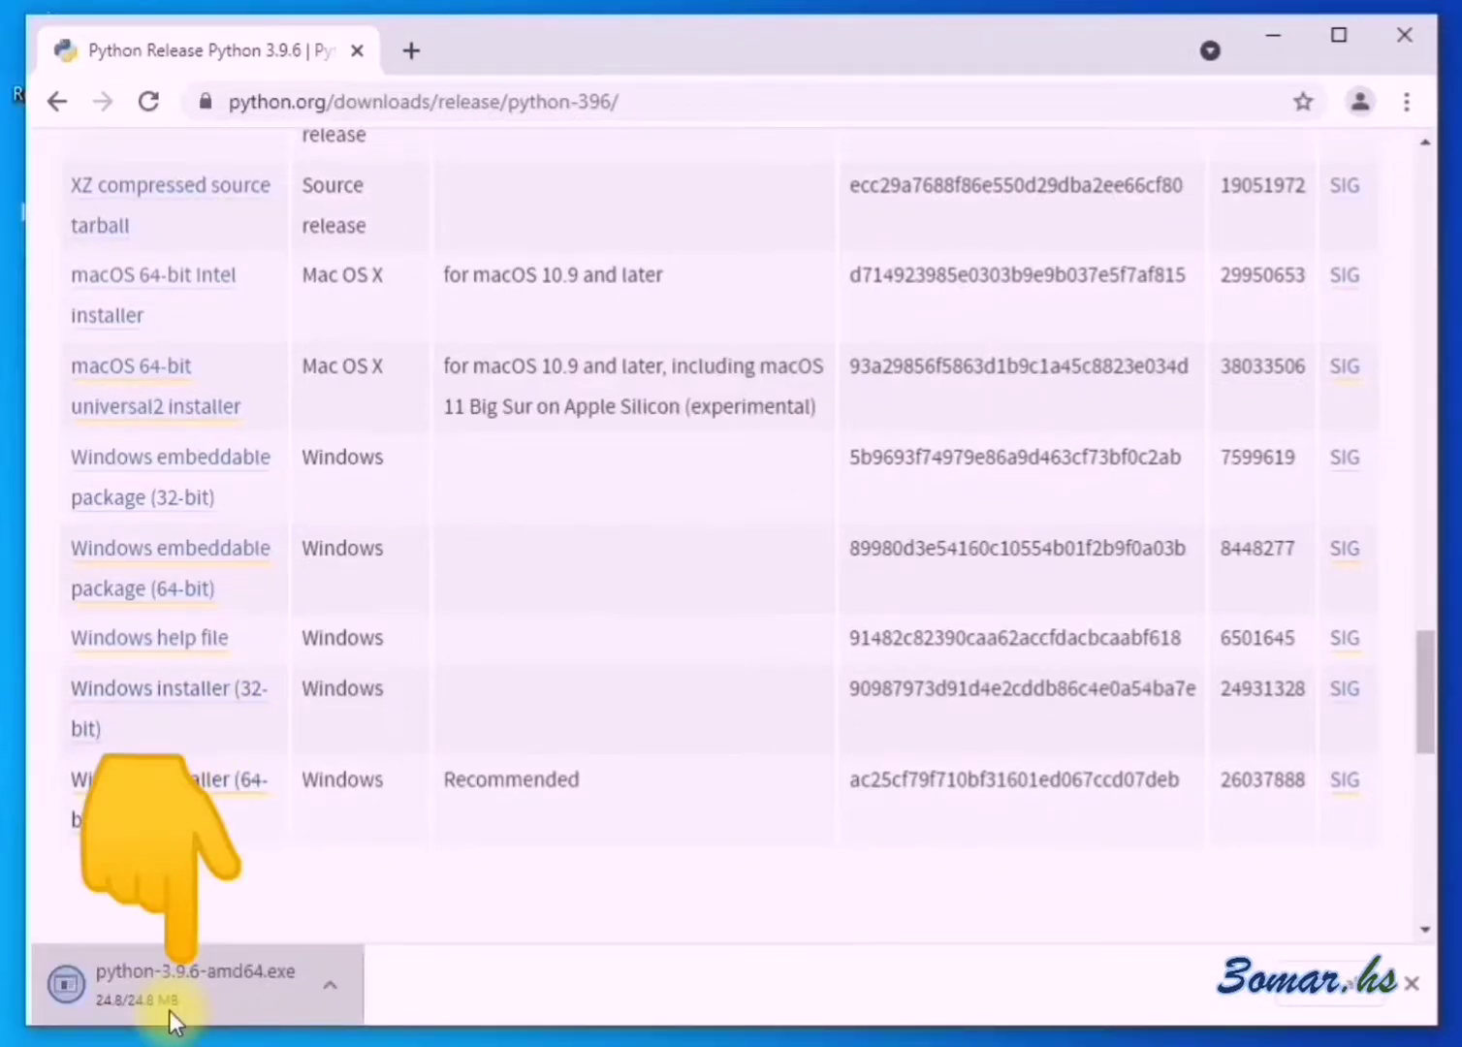
click(169, 1009)
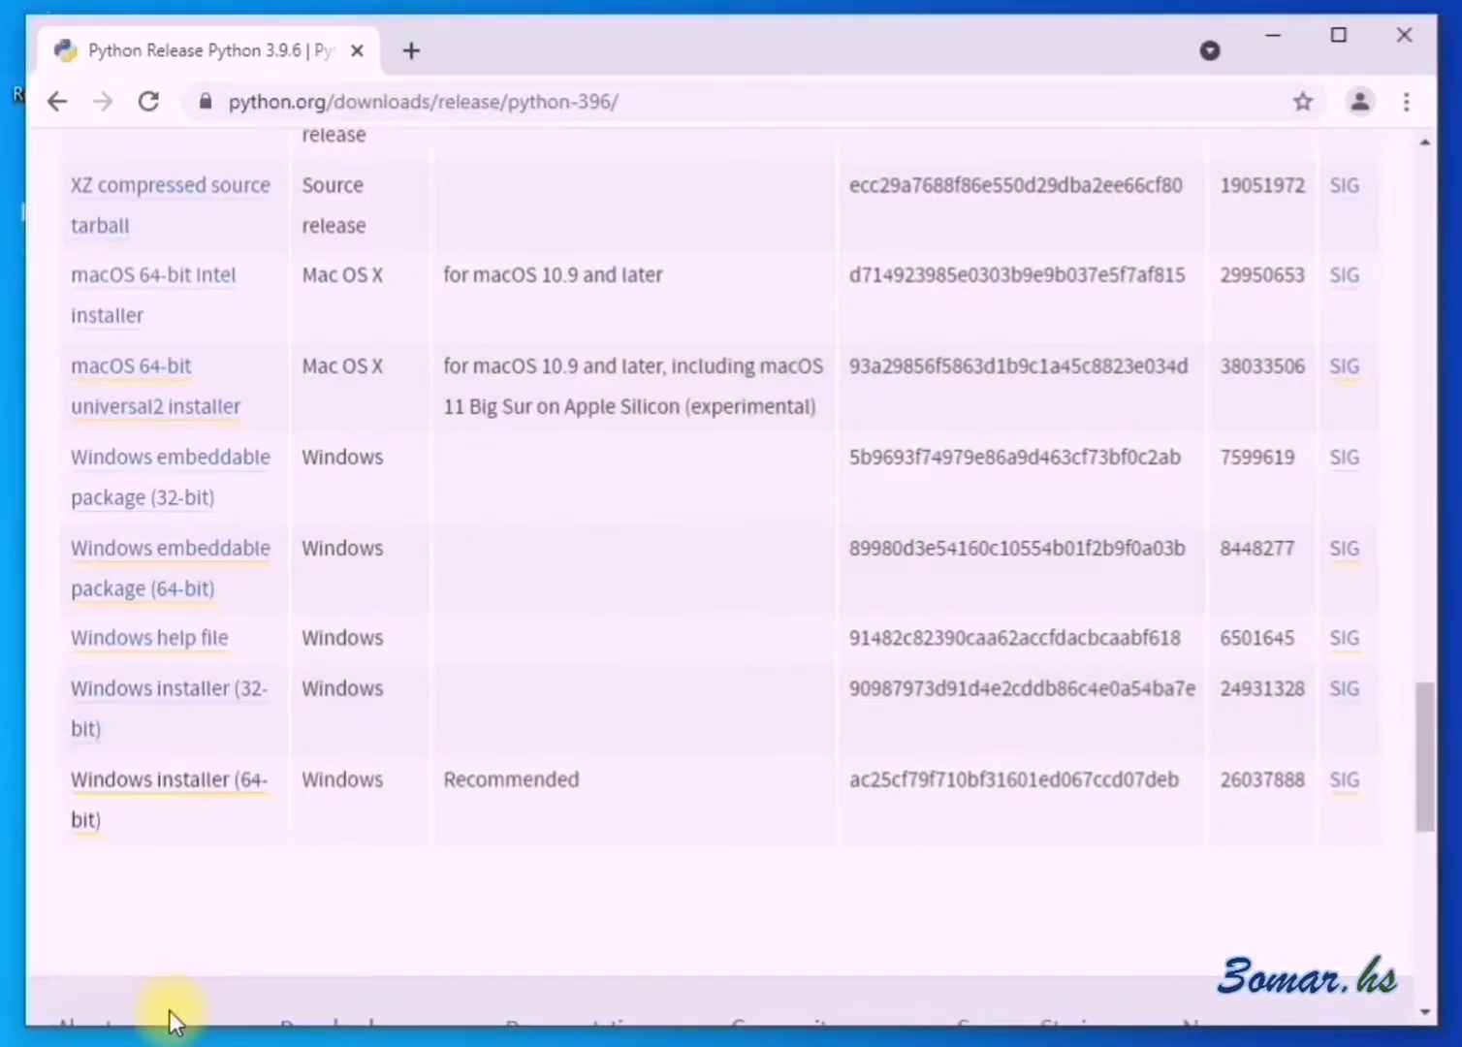
click(1396, 53)
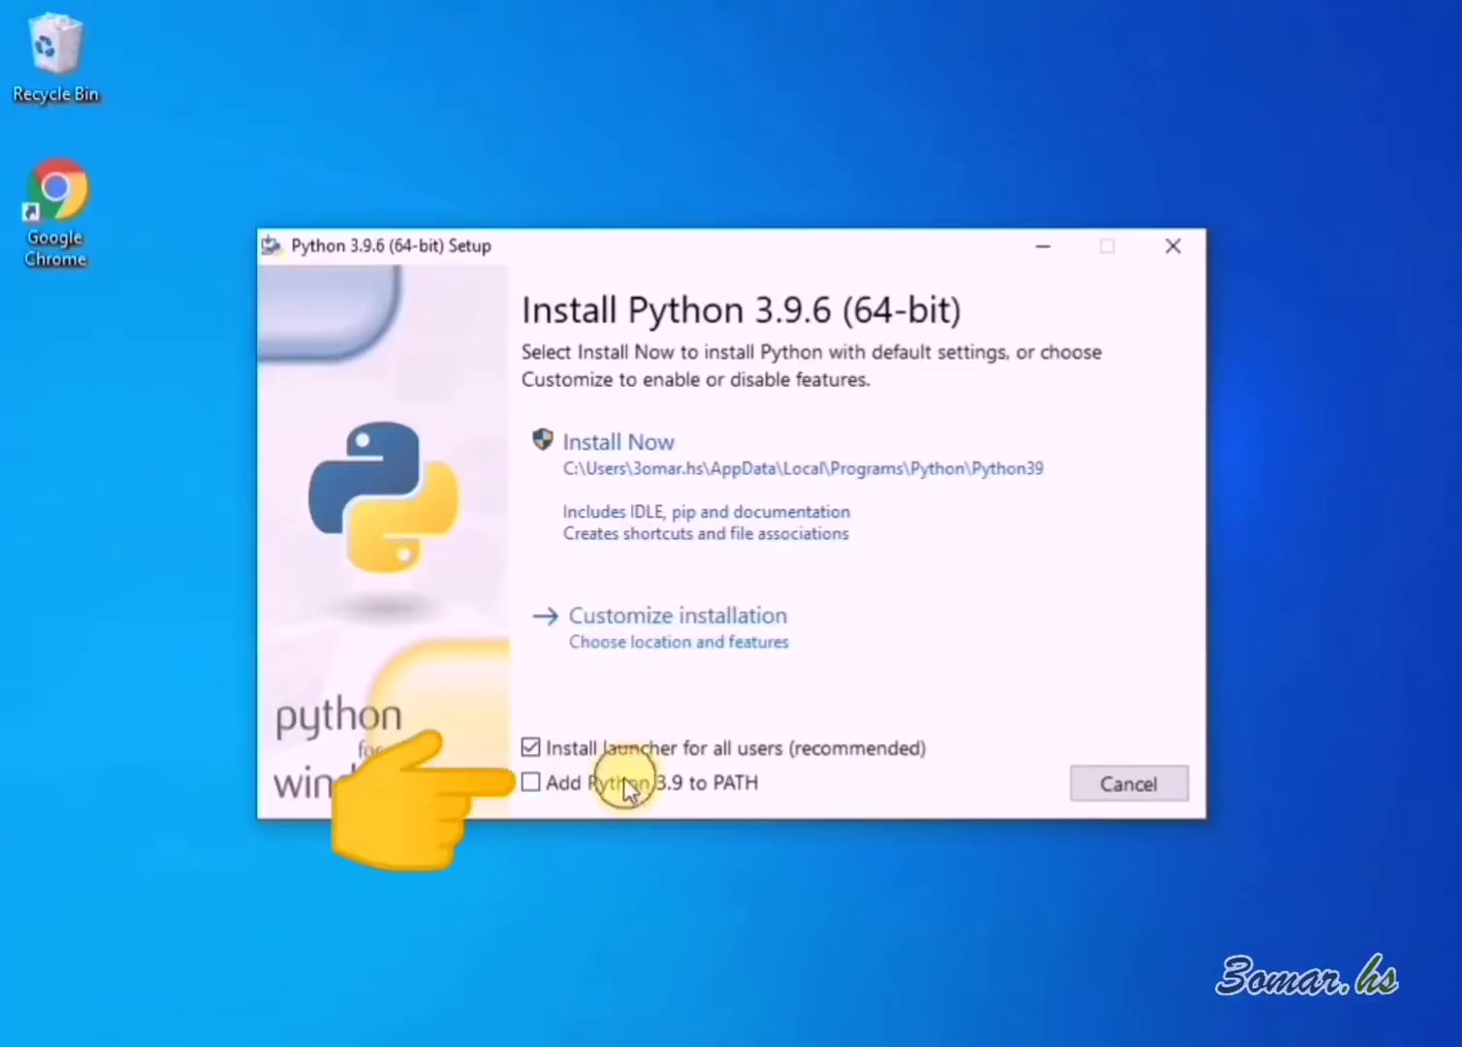
Step: Install Python 3.9.6 with 'Add Python 3.9 to PATH' checked via Install Now
click(623, 781)
click(872, 434)
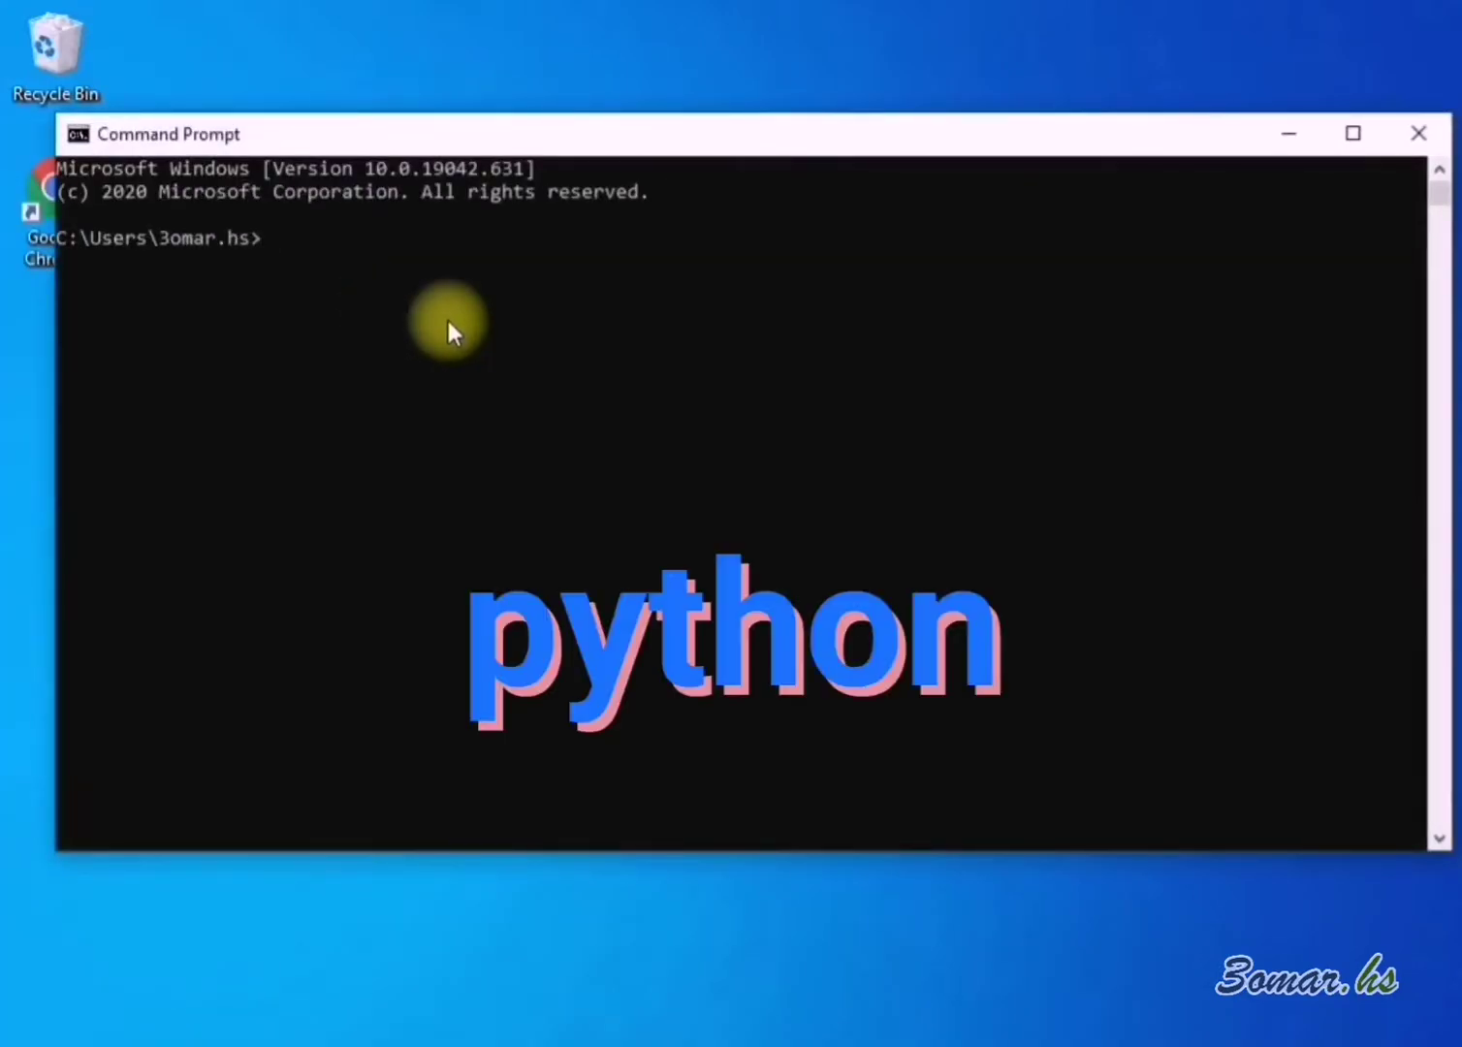
text(python)
Step: Run python and highlight 3.9.6 in the interpreter banner to confirm the version
key(Return)
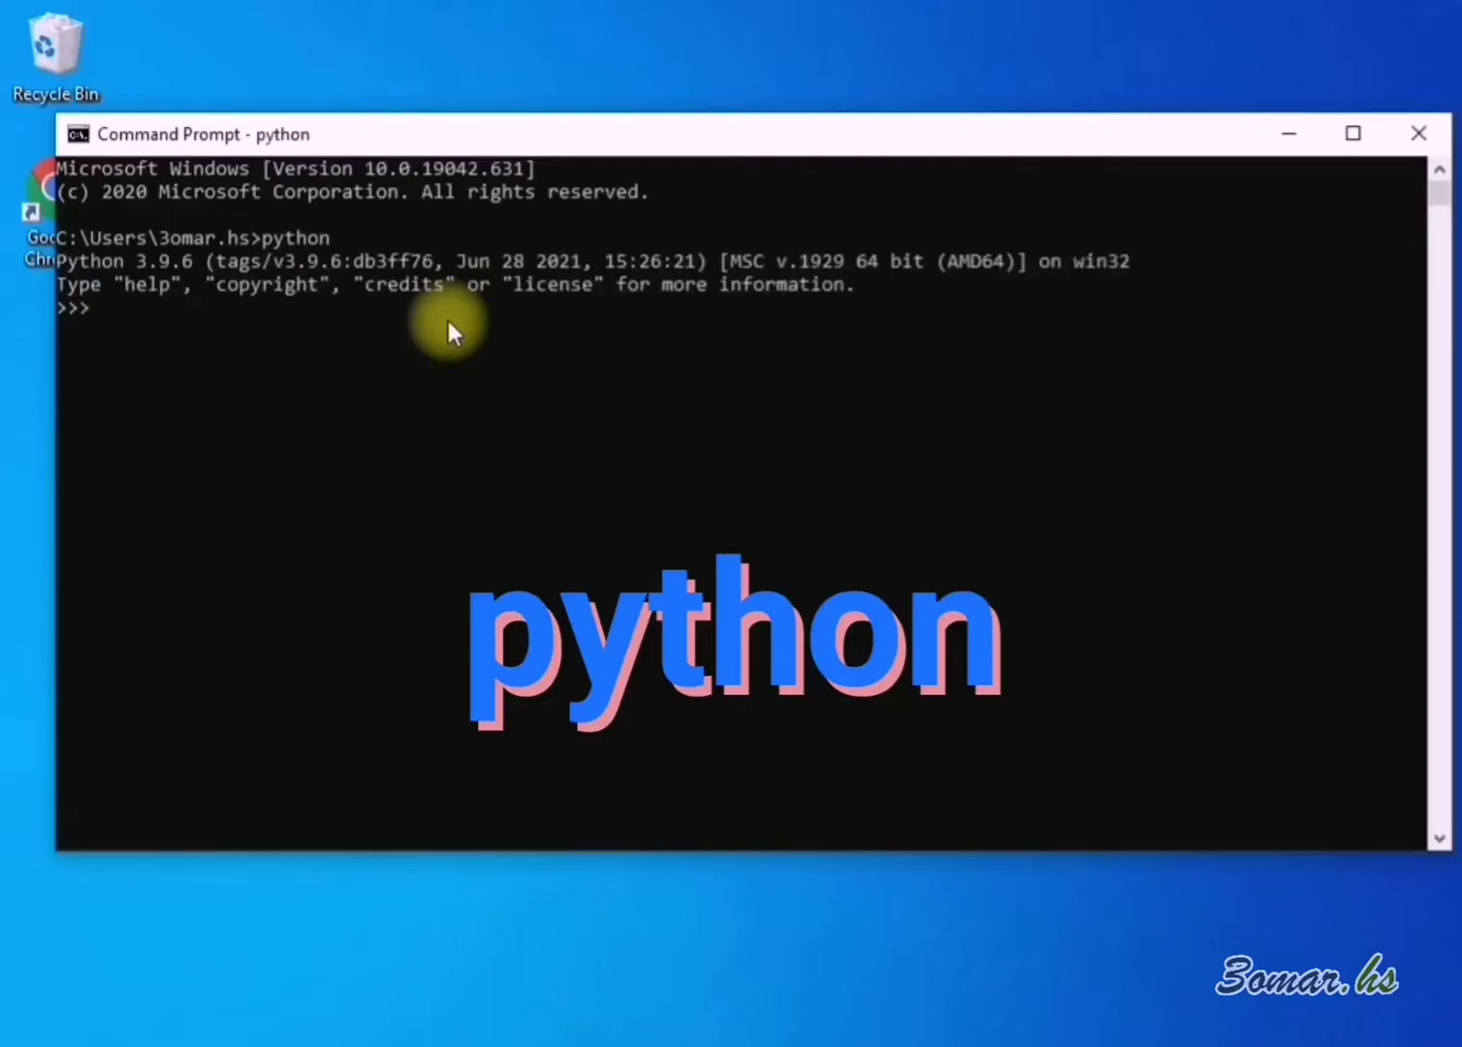
drag(135, 260, 201, 263)
click(418, 325)
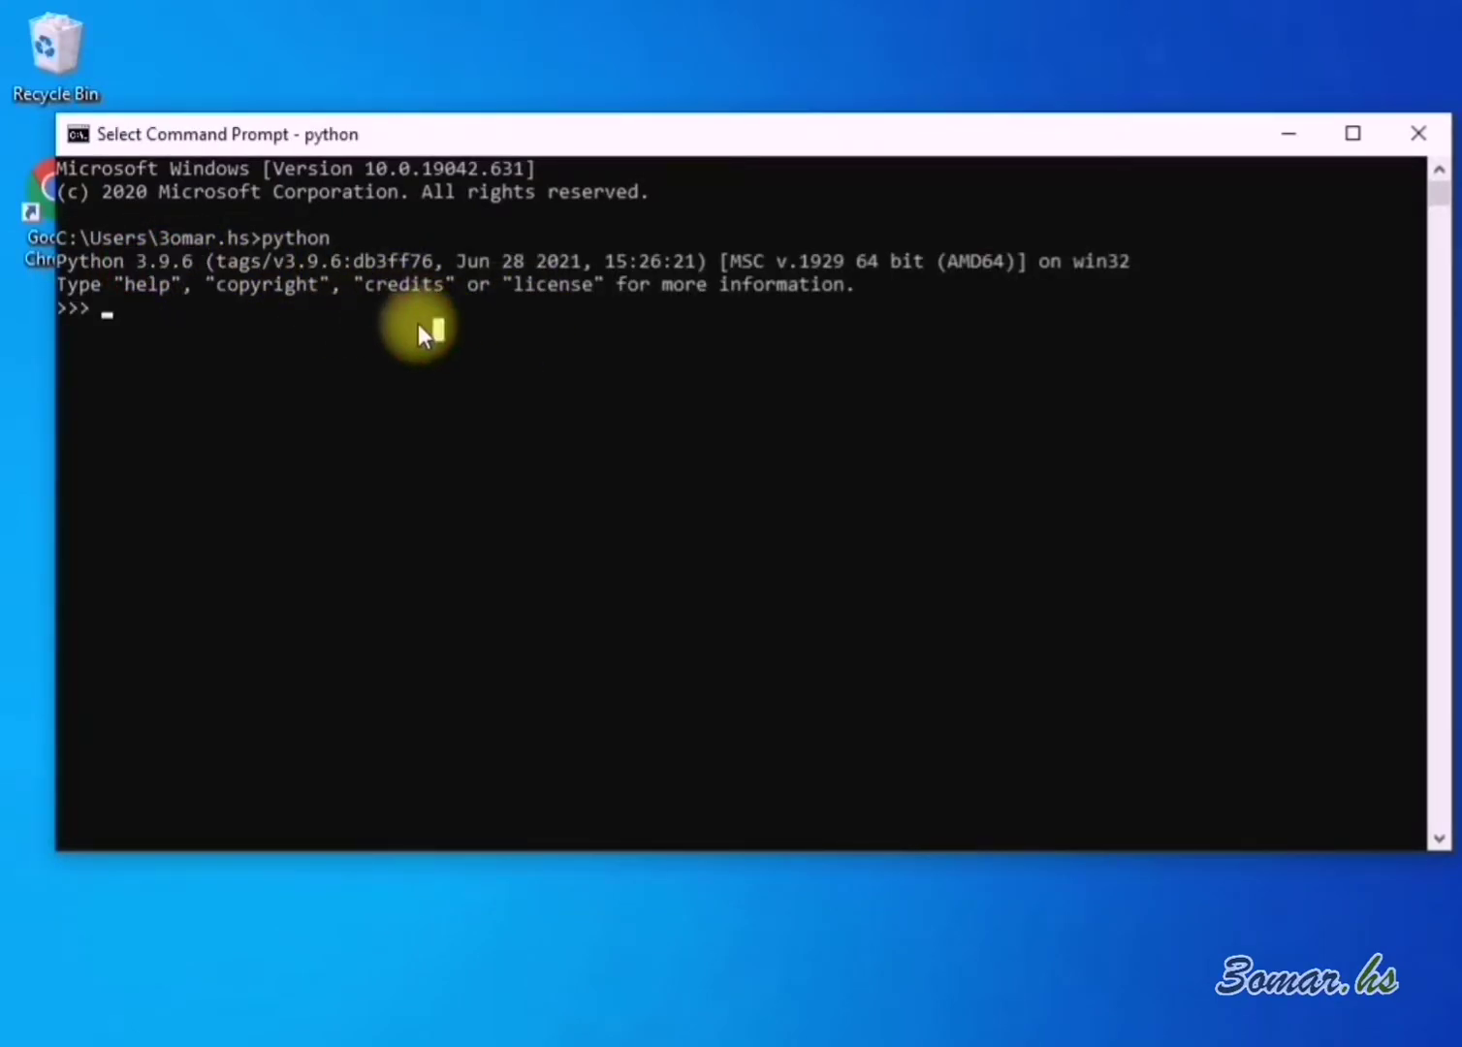
click(886, 1046)
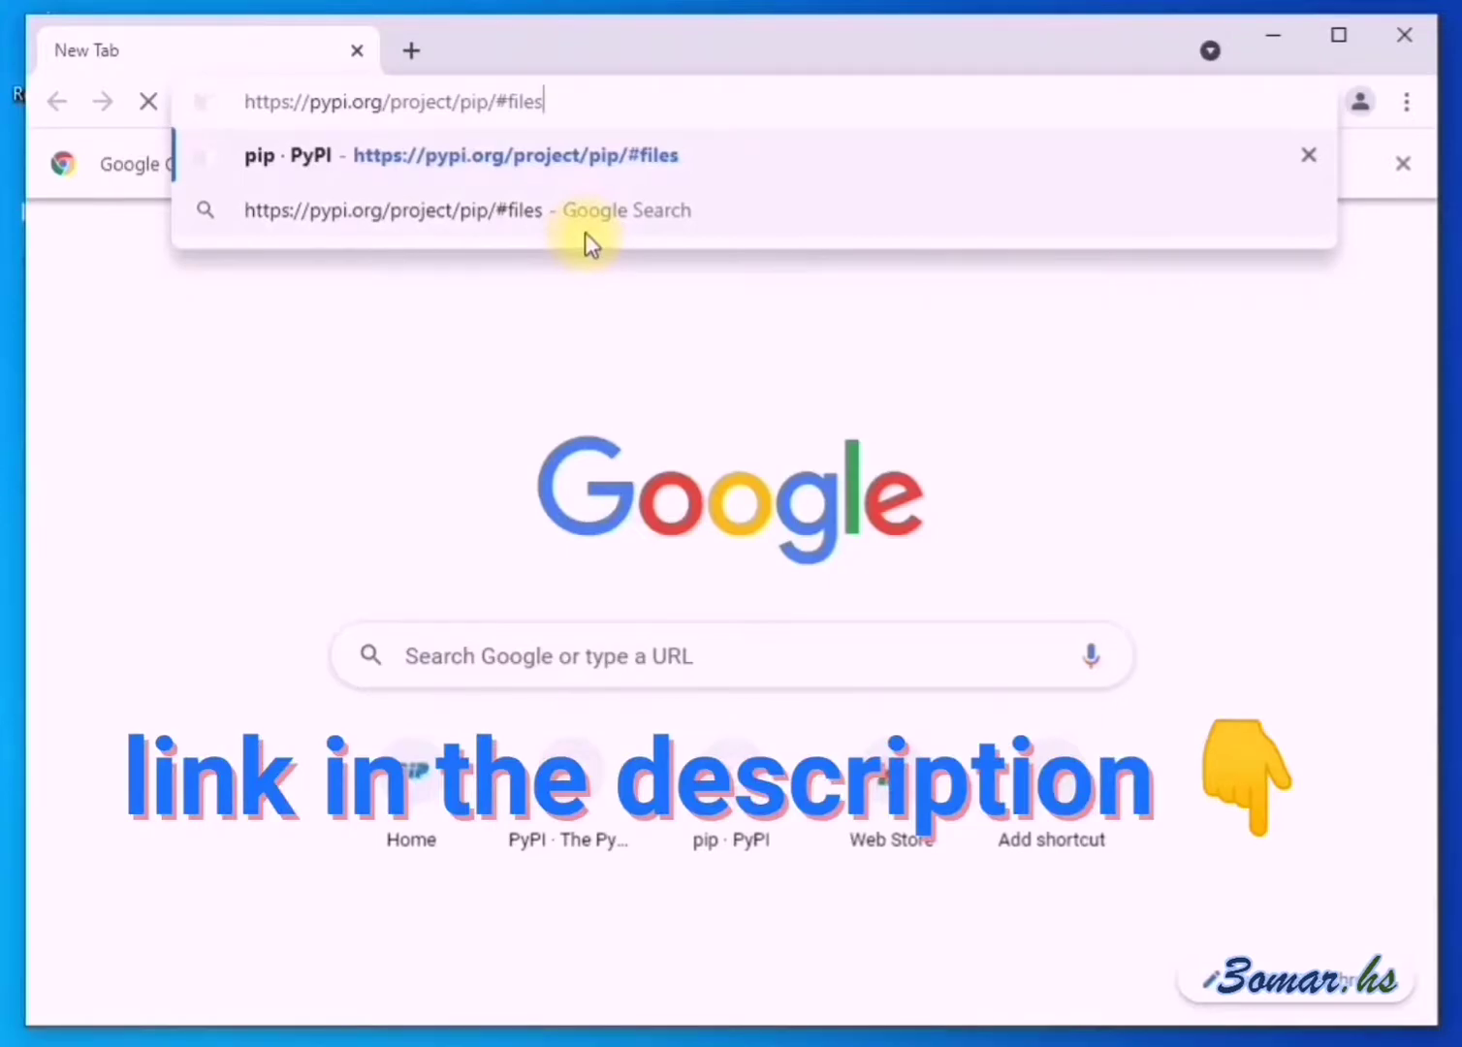
Step: Download pip-21.1.3.tar.gz from pypi.org/project/pip/#files, then bring up Windows search
key(Return)
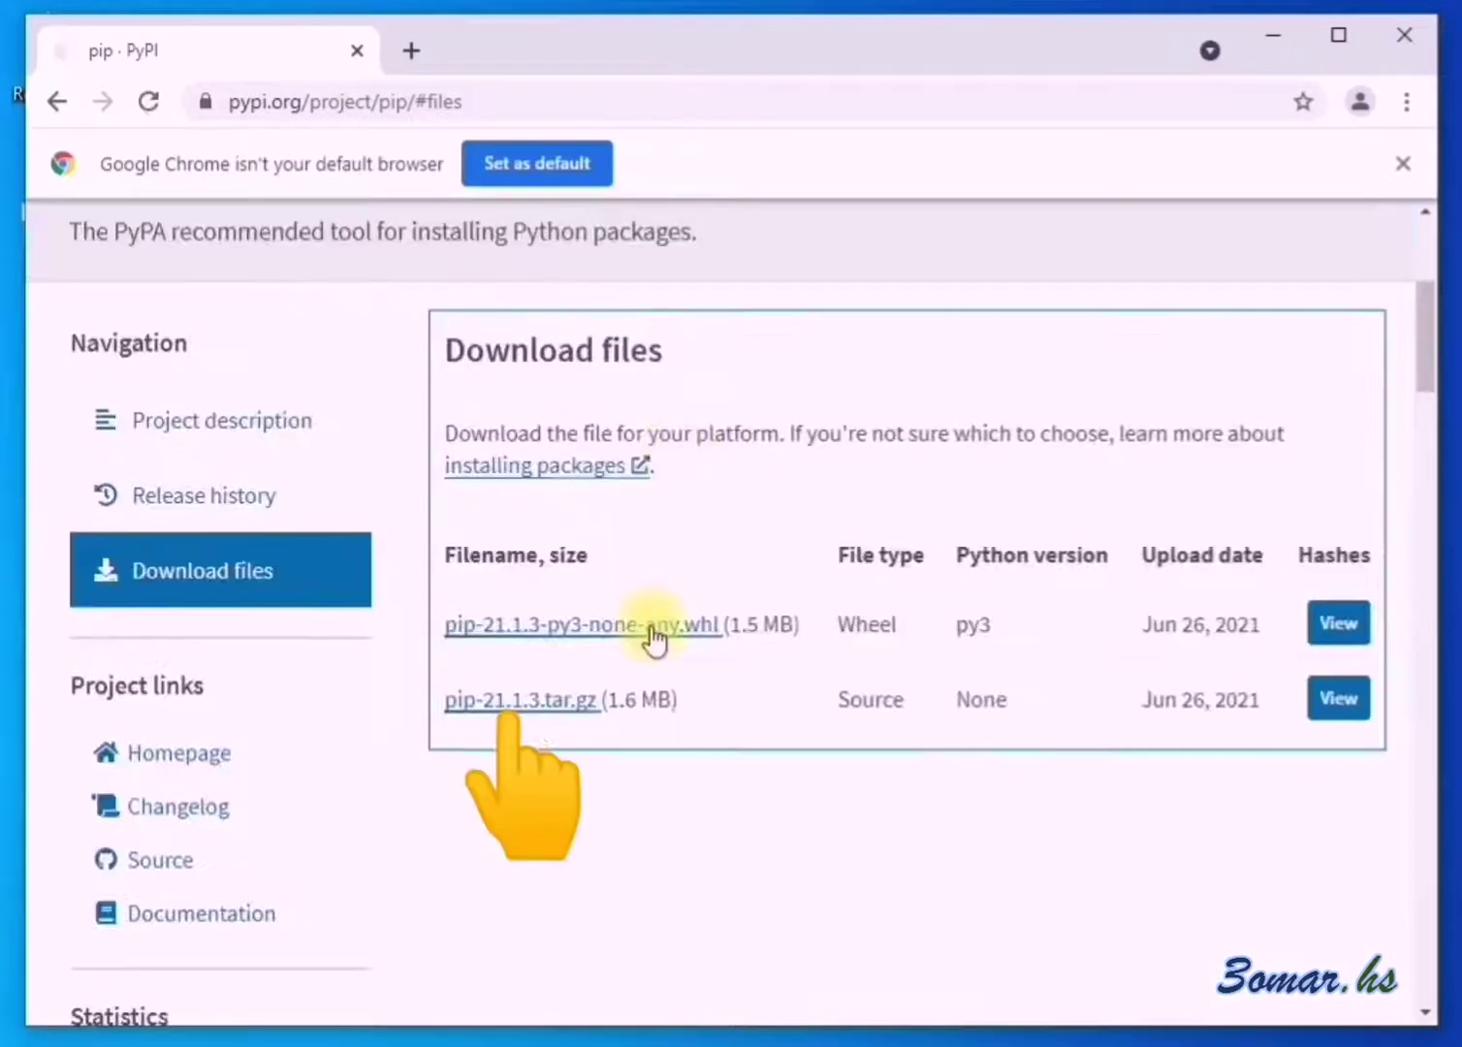
click(560, 702)
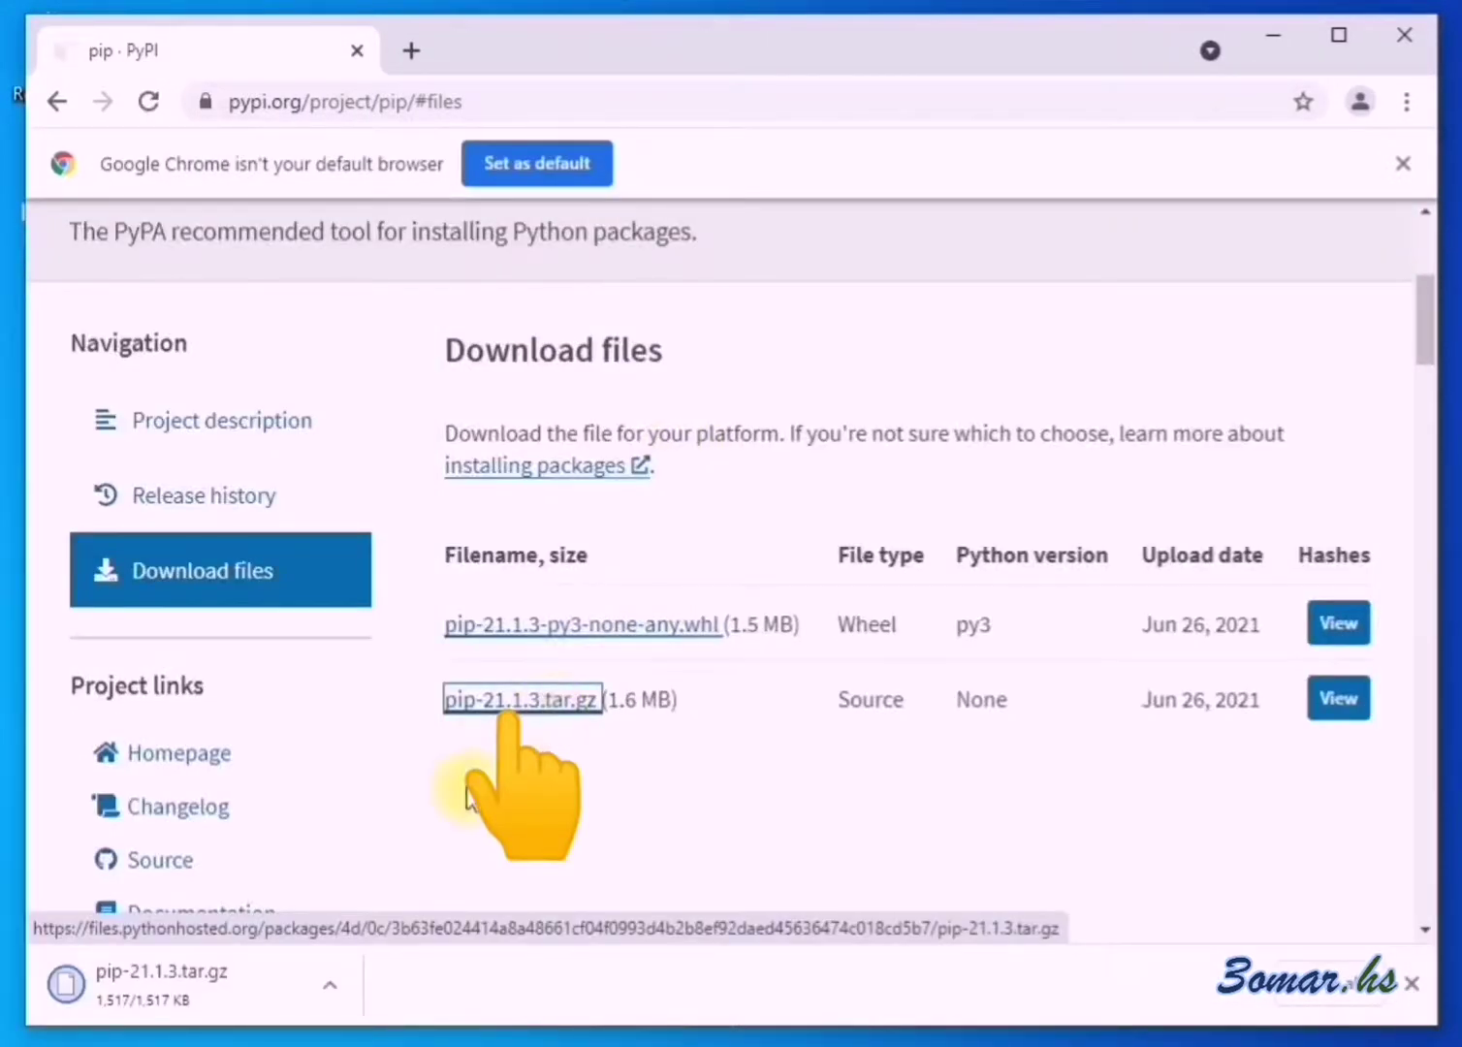
key(super)
text(cmd)
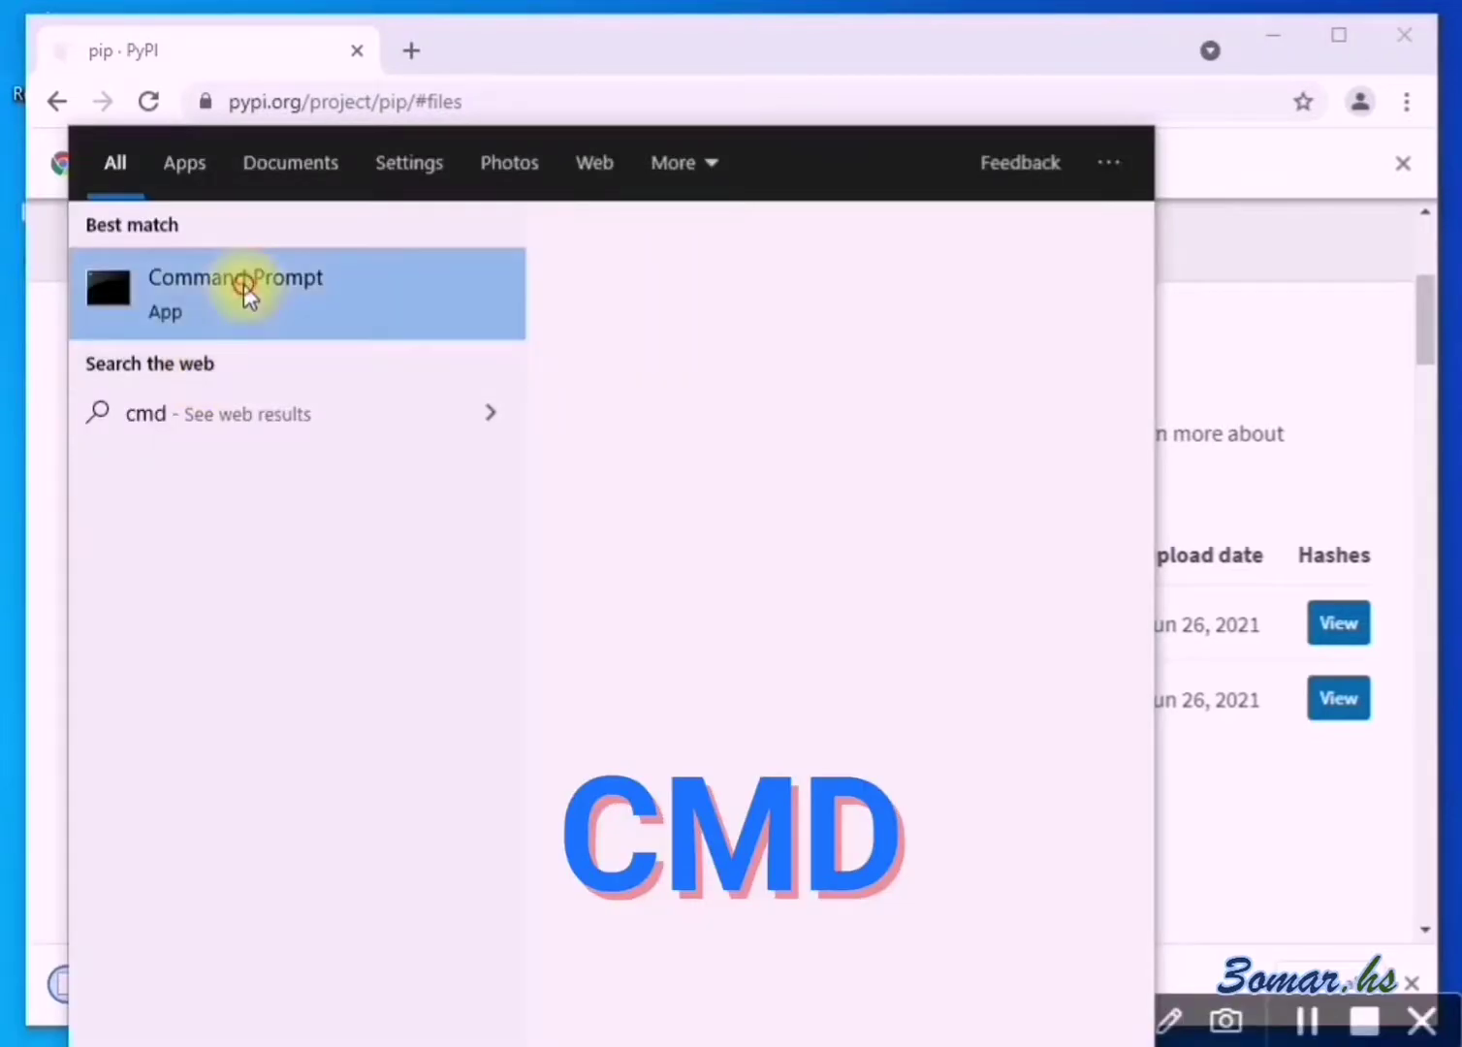
Step: In Command Prompt, run pip install pip then pip --version
click(243, 285)
text(pip install pip)
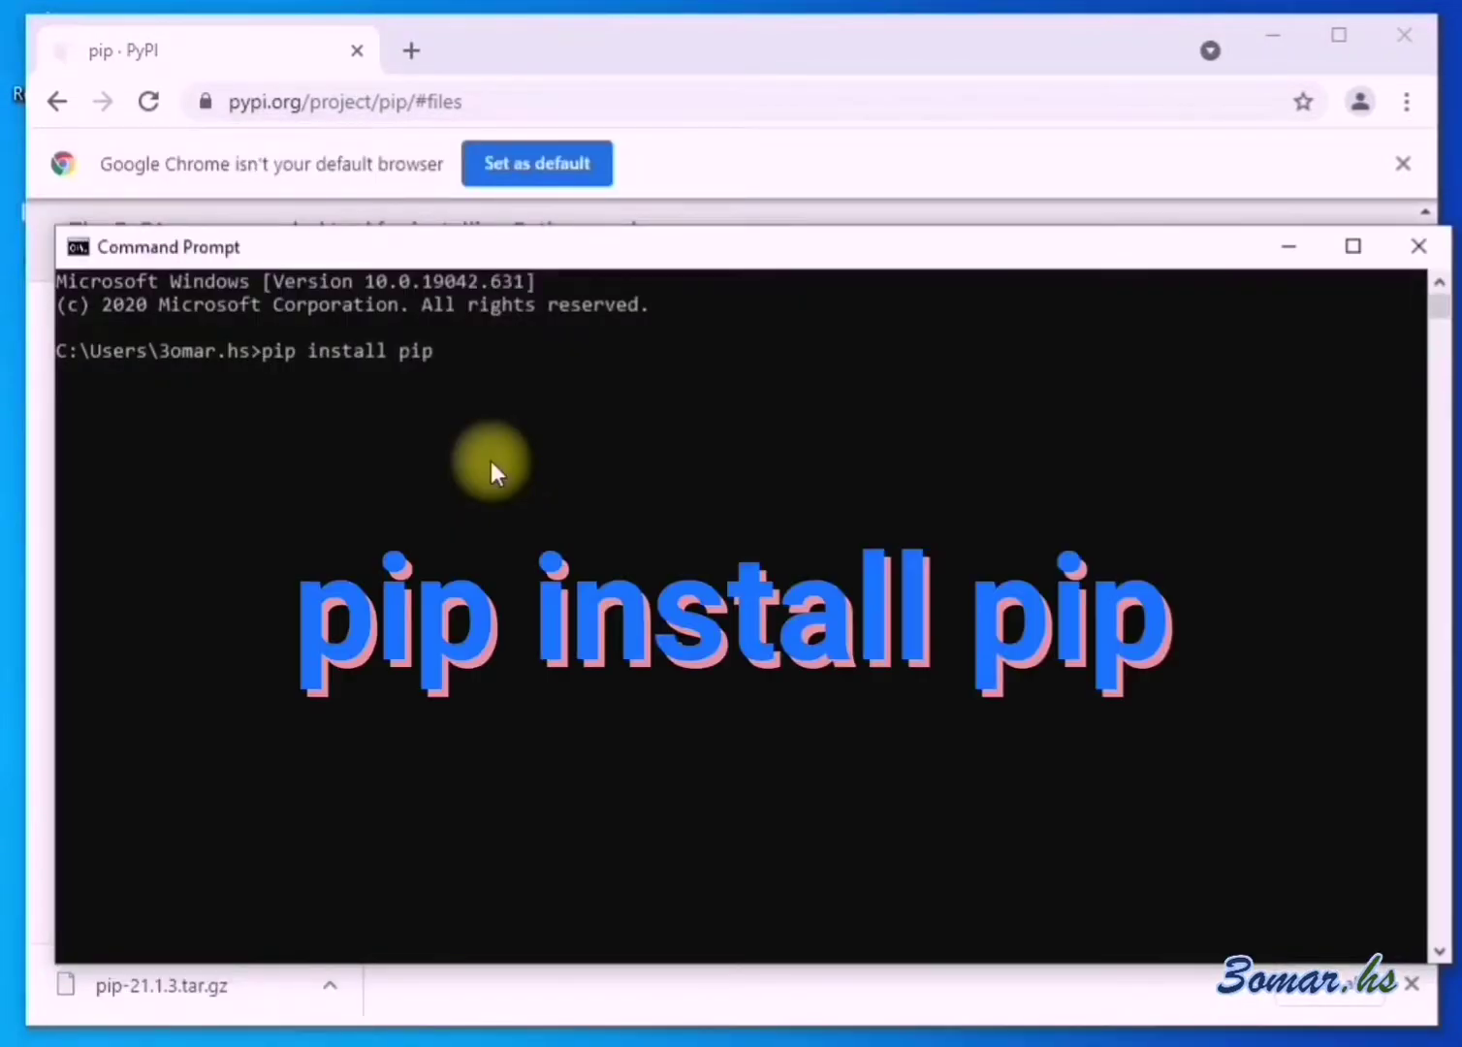
key(Return)
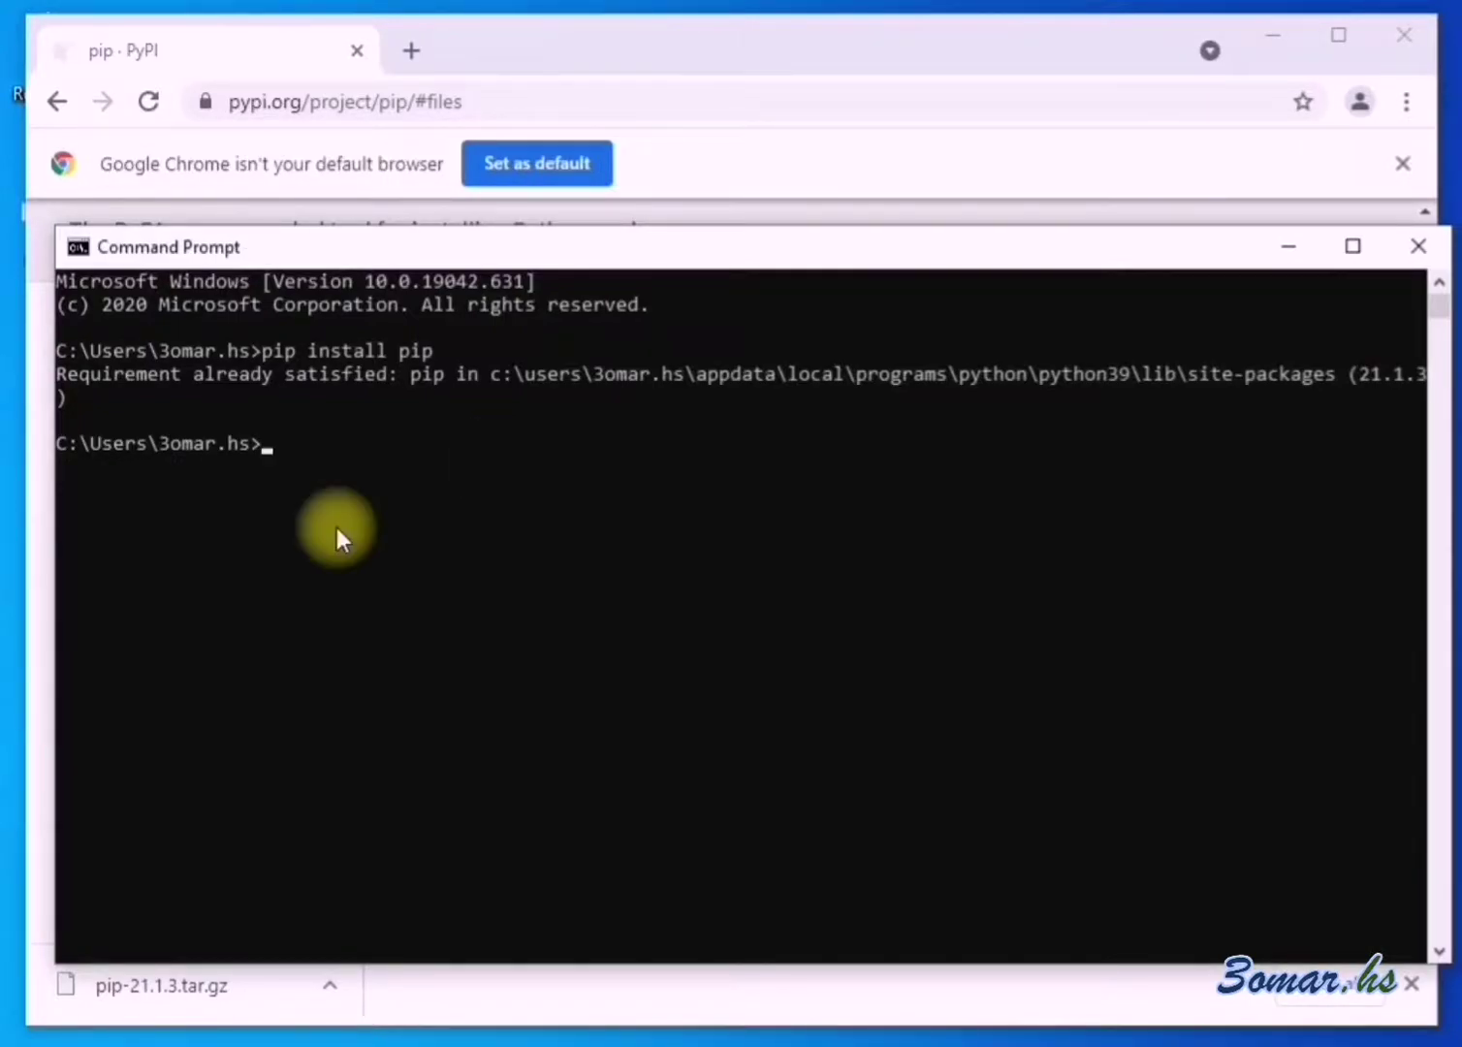
text(pip --version)
key(Return)
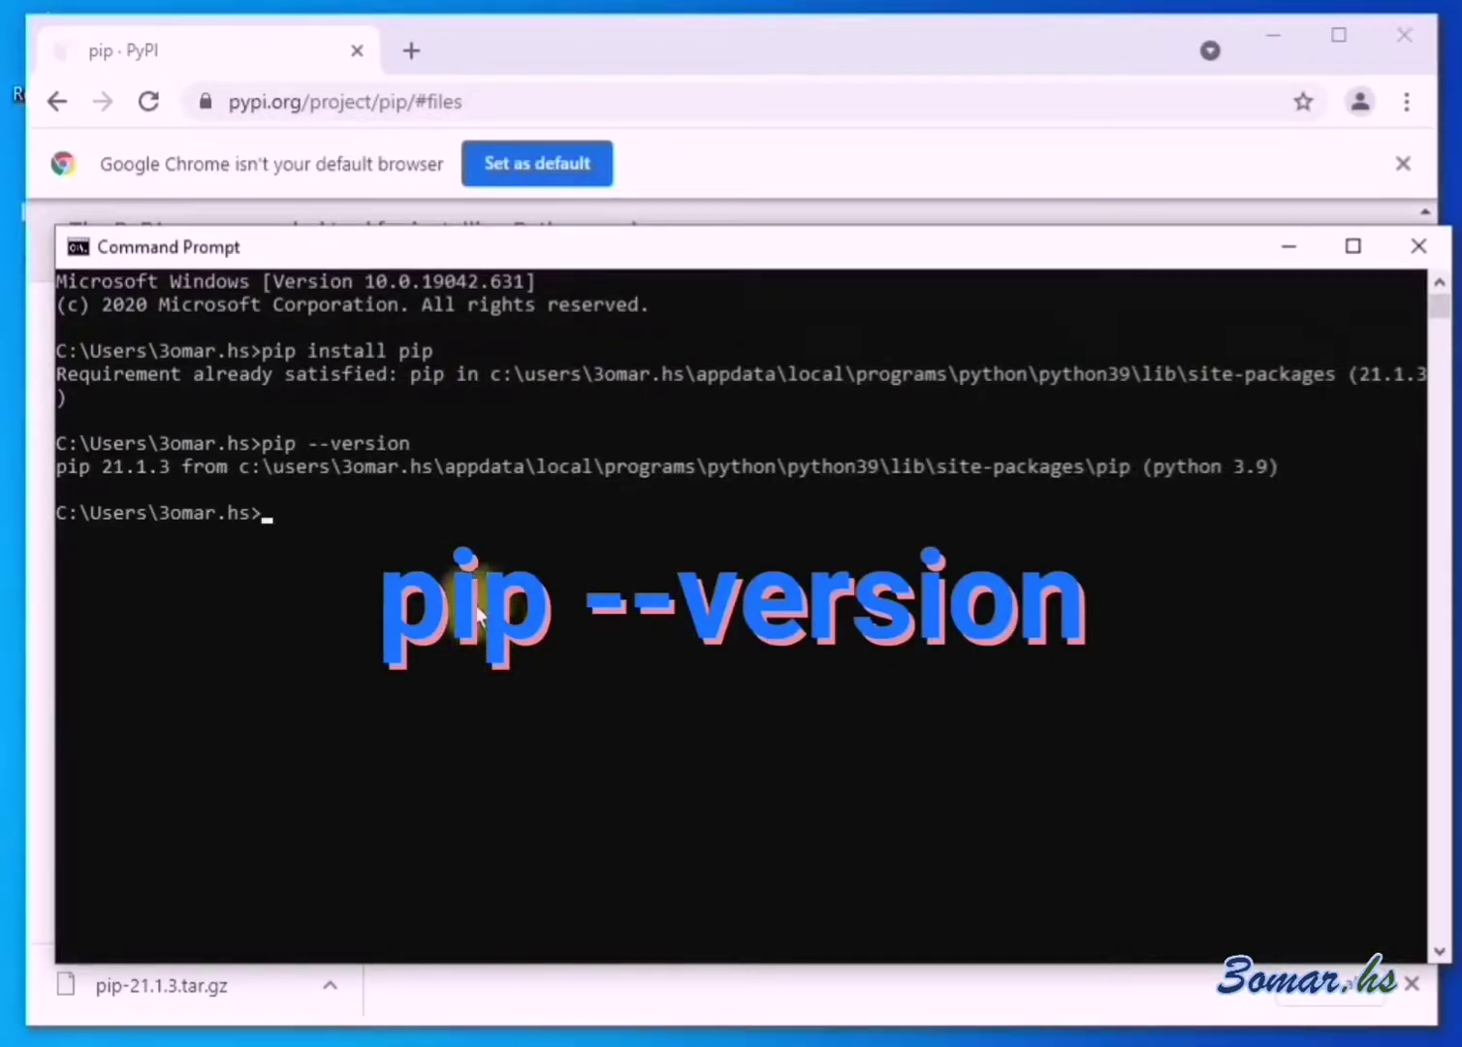
Step: Highlight the reported pip version 21.1.3, then close Command Prompt and Chrome
click(103, 465)
drag(104, 466, 170, 469)
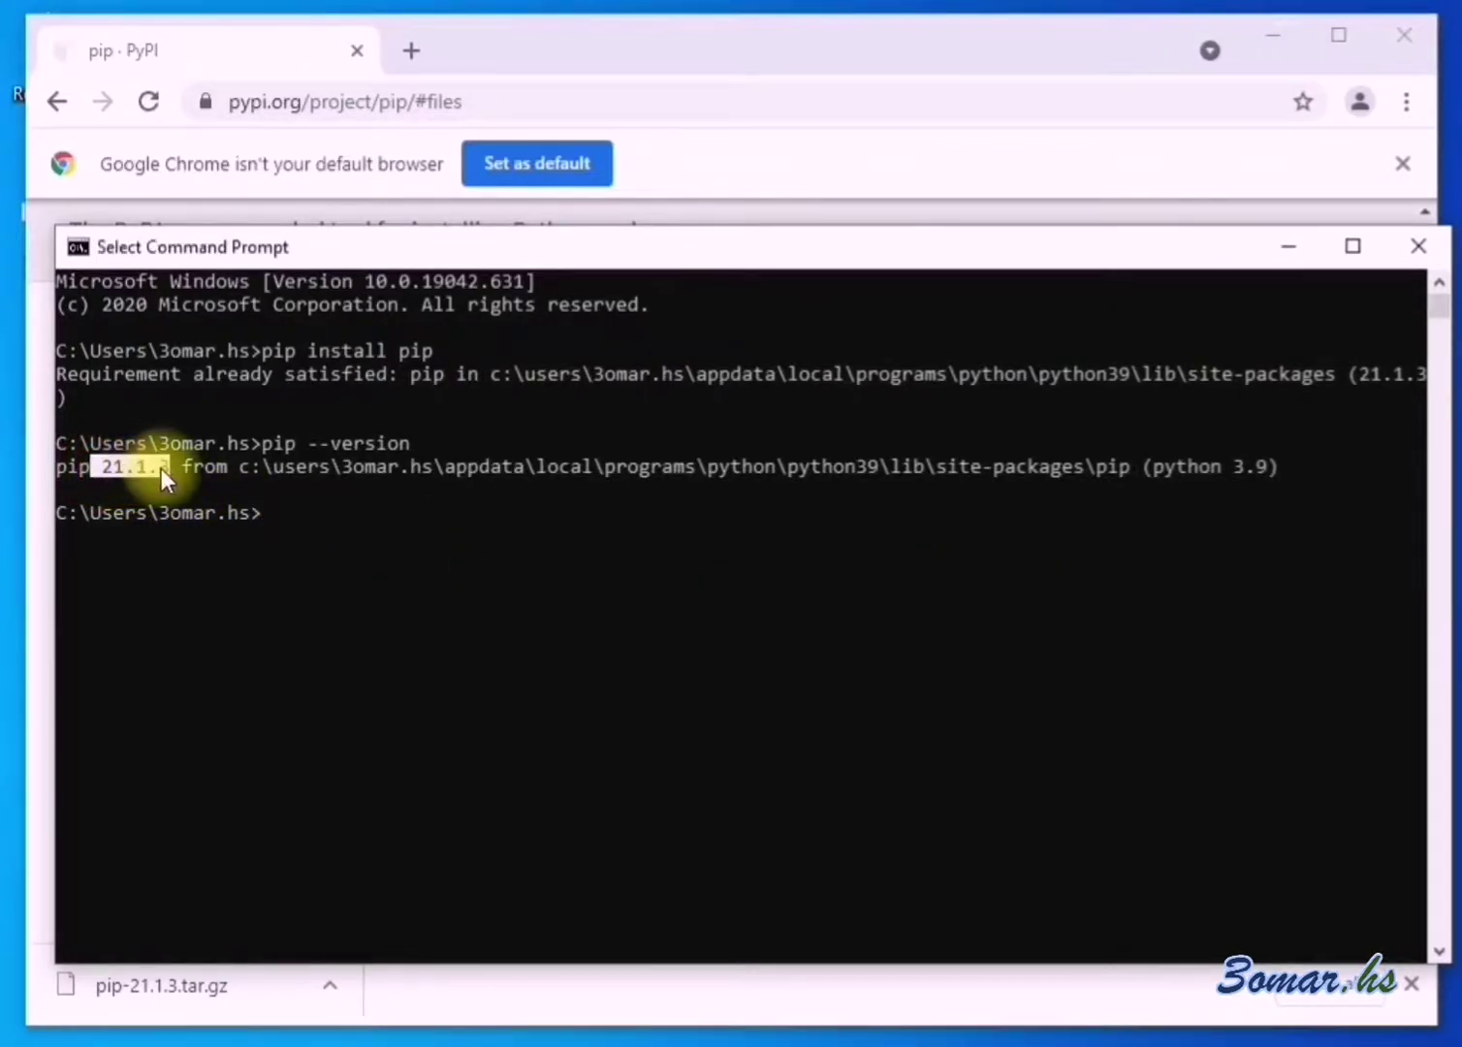
click(408, 593)
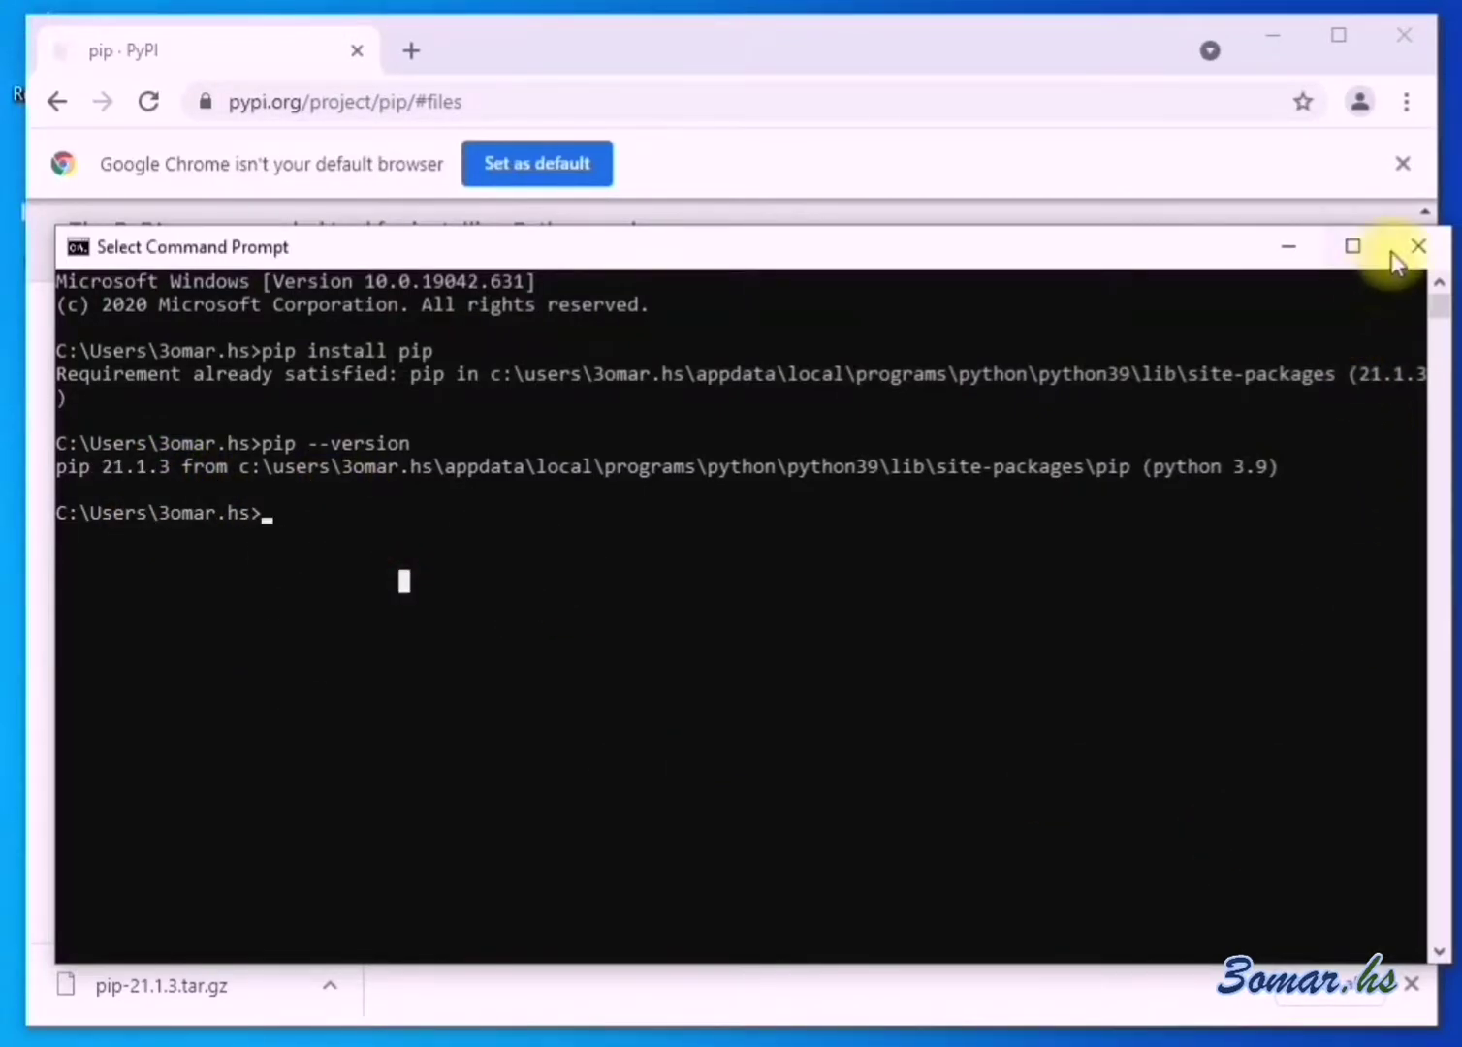
click(1417, 247)
click(1404, 34)
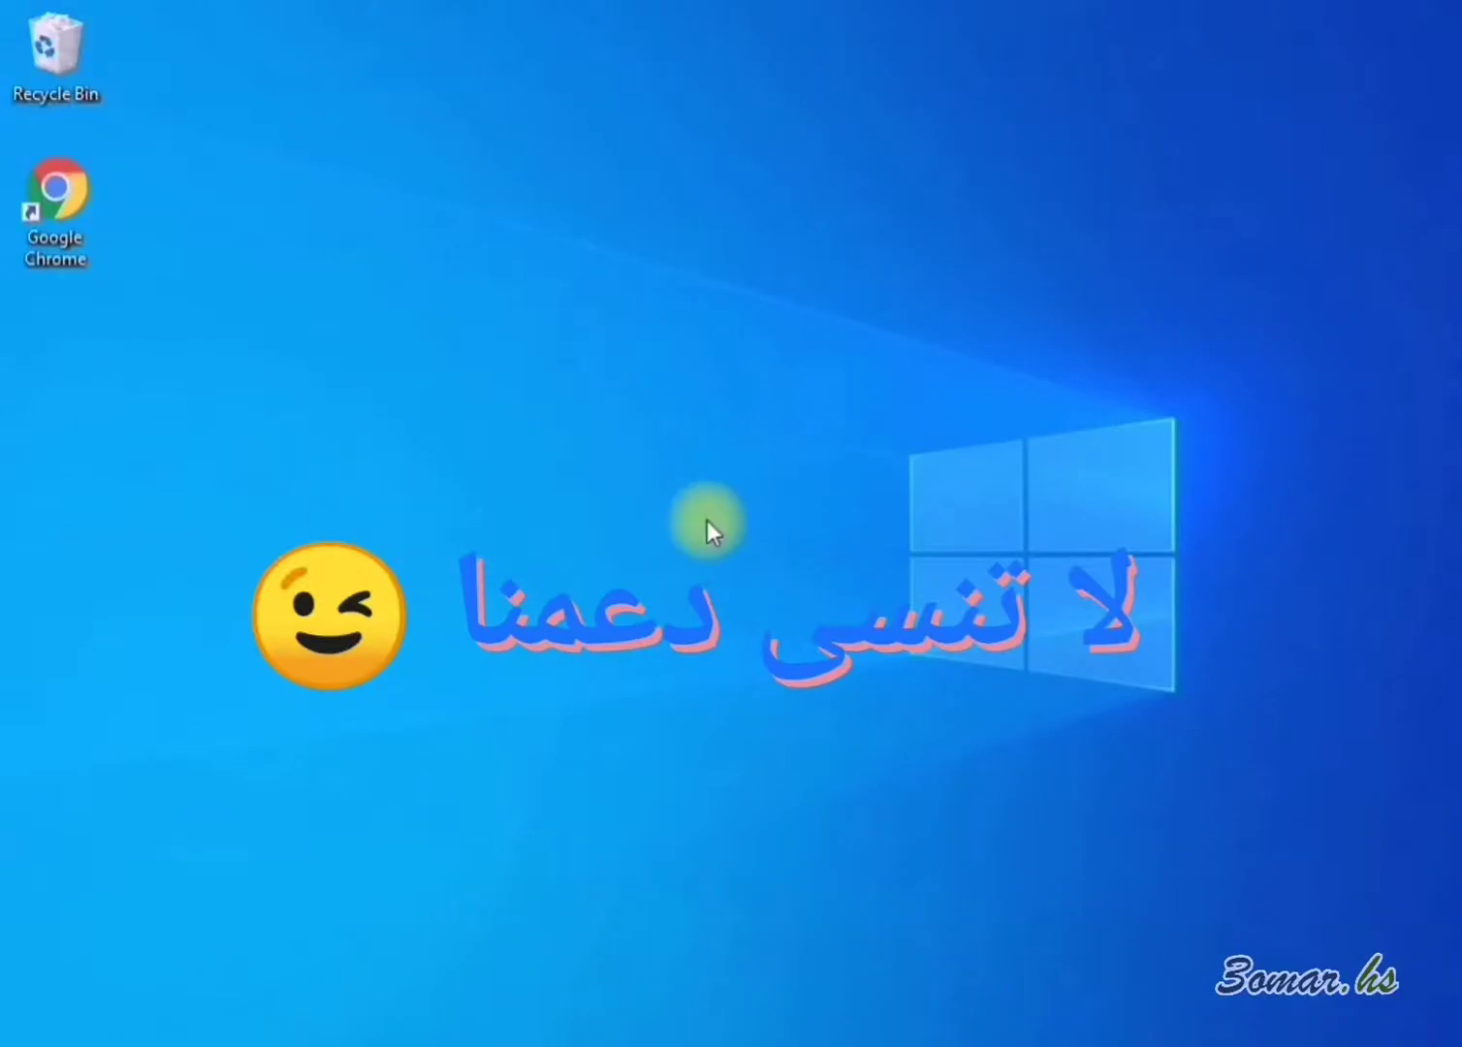